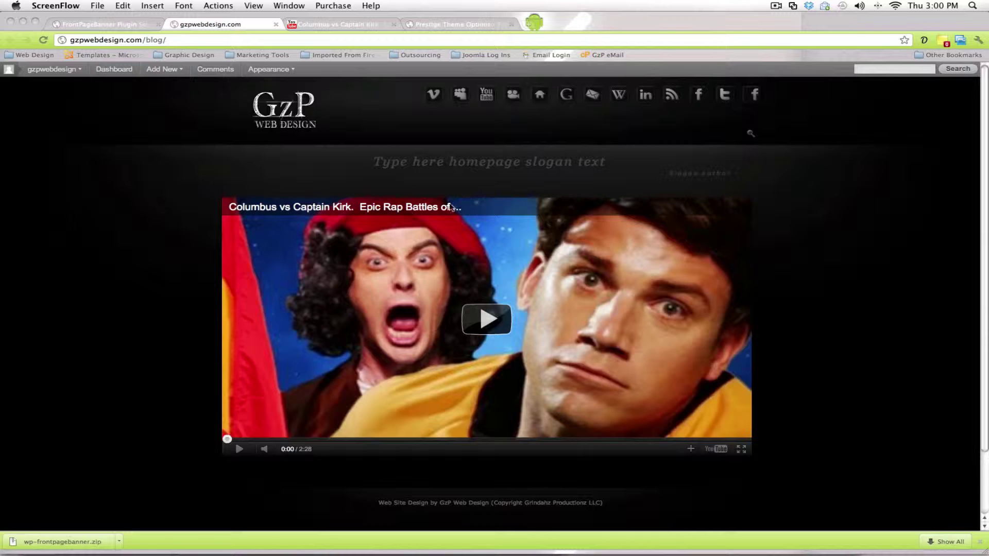
# Play and pause the homepage video banner, then return to the FrontPageBanner Plugin Settings page.
pyautogui.click(488, 319)
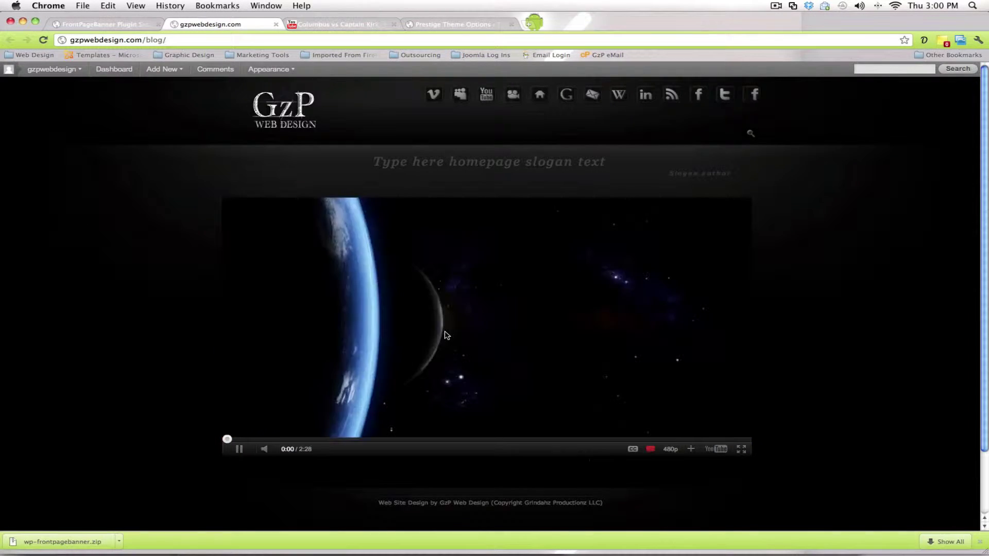
pyautogui.click(239, 448)
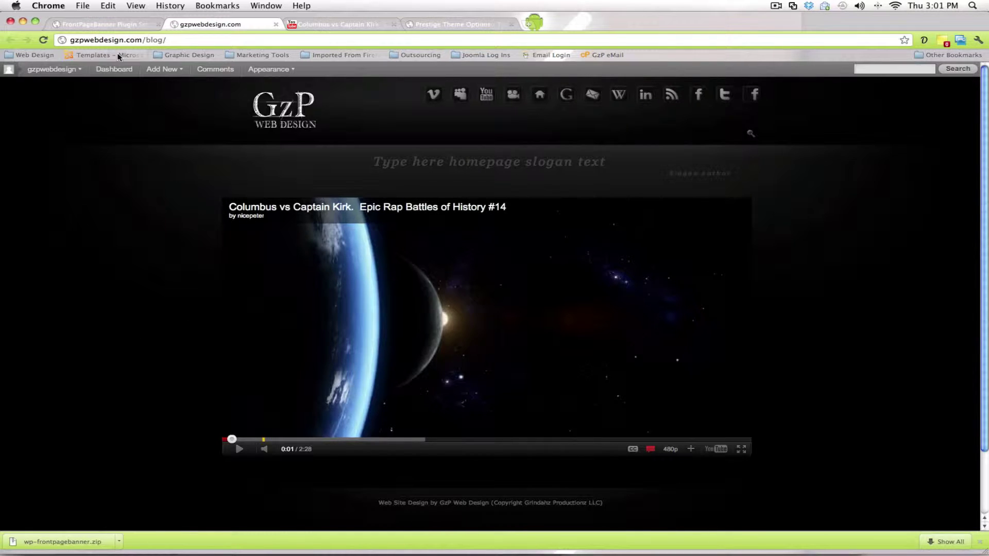
pyautogui.click(97, 22)
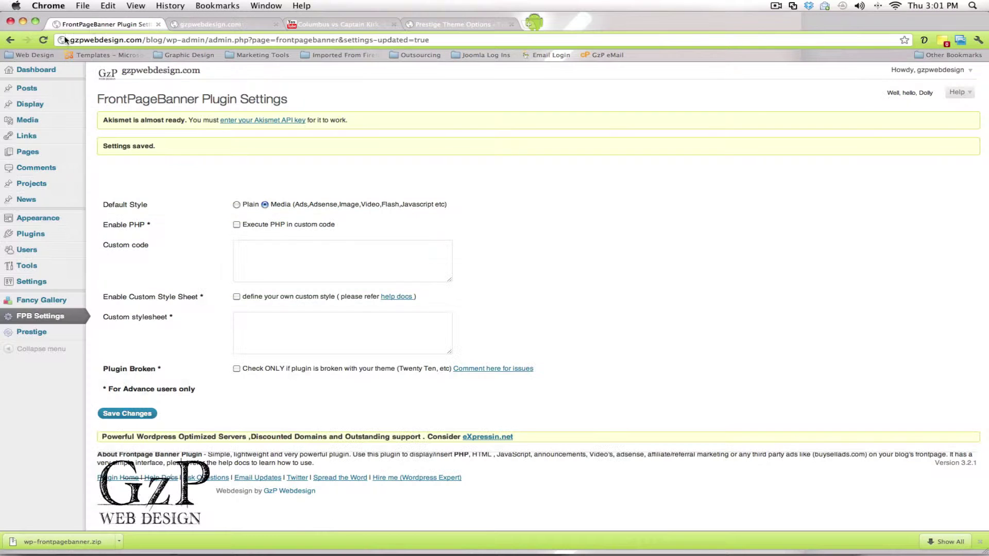
# Reopen FPB Settings from the Dashboard with the Custom code field focused, then bring up the YouTube video.
pyautogui.click(41, 69)
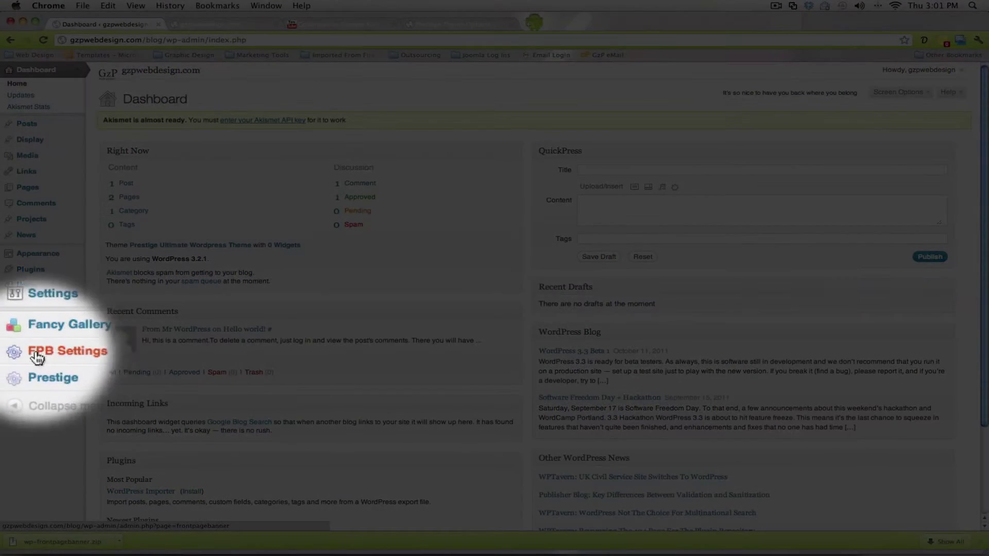
pyautogui.click(72, 350)
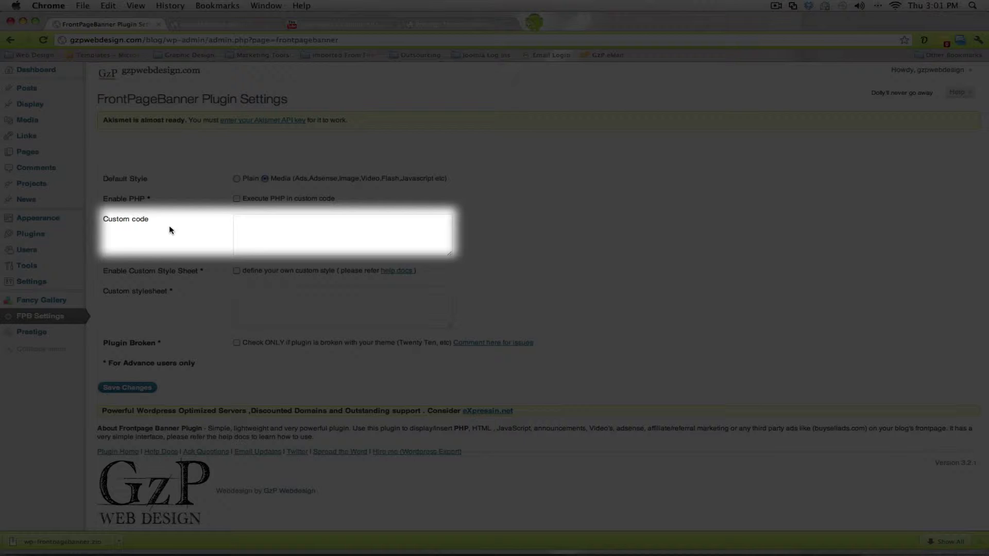
pyautogui.click(248, 225)
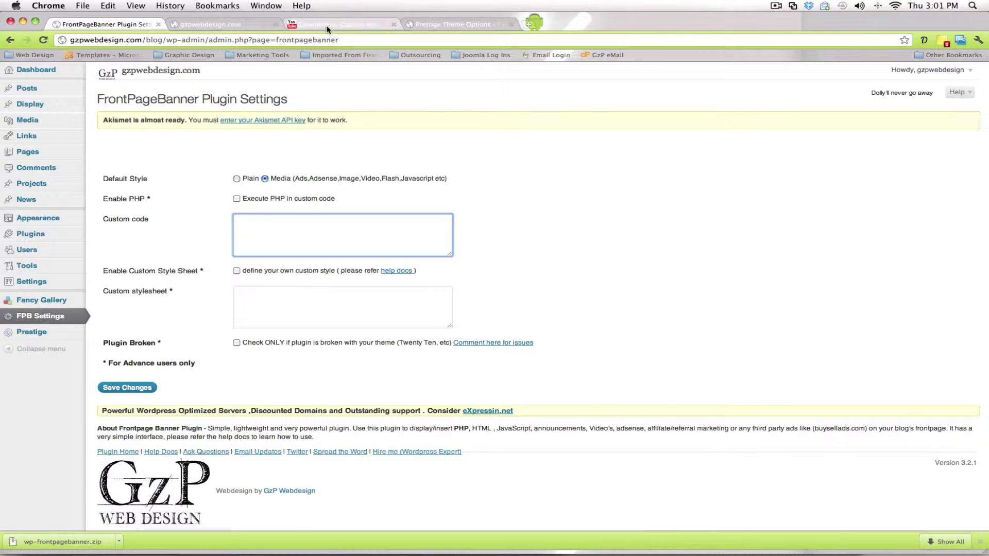
pyautogui.click(355, 24)
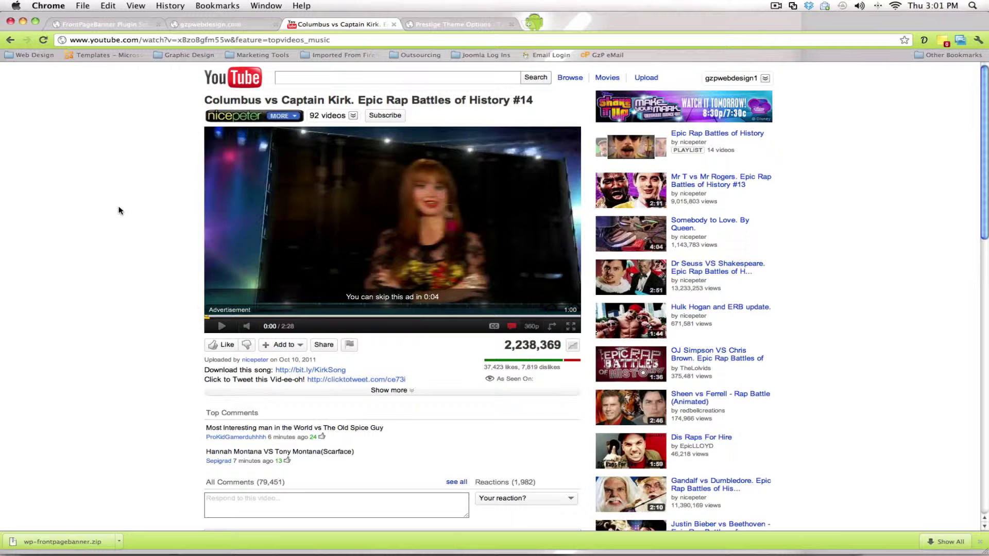
# Show the Columbus vs Captain Kirk video's 560×315 embed code and its size options.
pyautogui.click(323, 344)
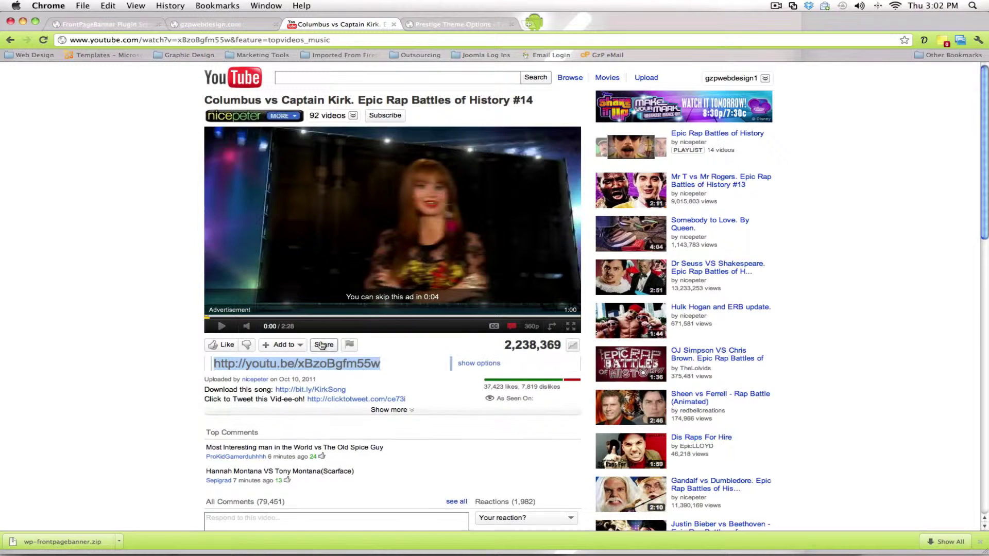
pyautogui.click(223, 416)
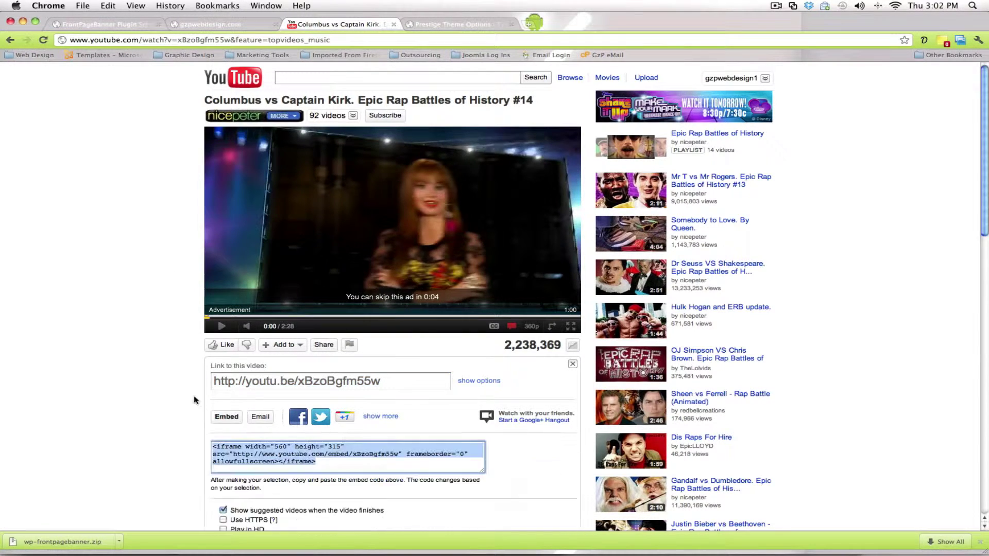
pyautogui.scroll(-2, 175, 361)
pyautogui.scroll(-1, 175, 360)
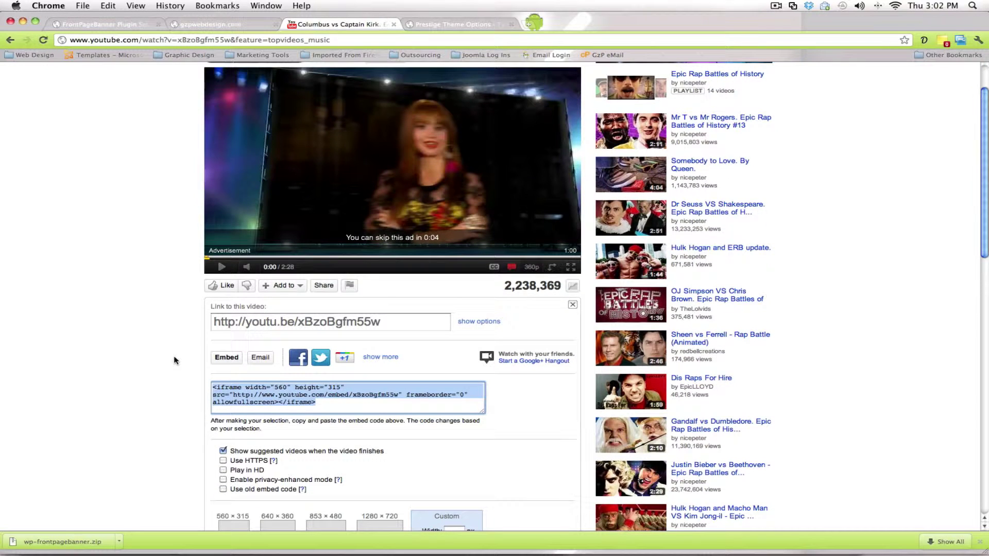
pyautogui.scroll(-5, 175, 360)
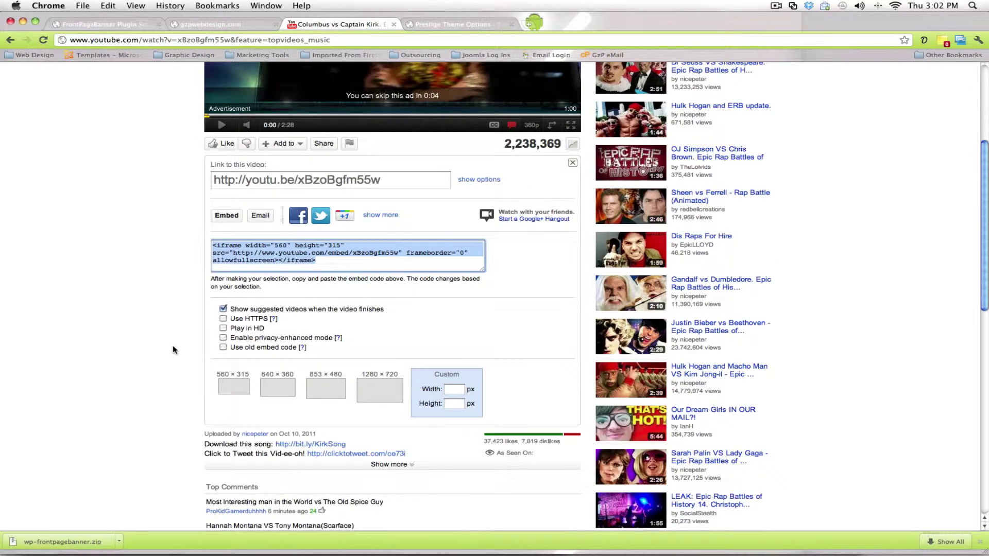
pyautogui.scroll(2, 174, 347)
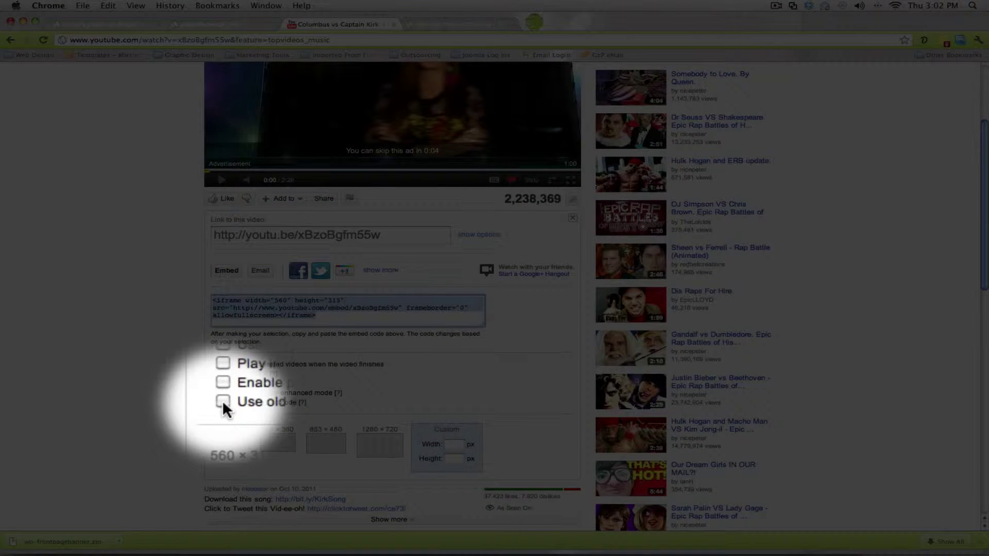
# Switch to the old-style embed code with a custom width of 900, giving 900×488.
pyautogui.click(223, 402)
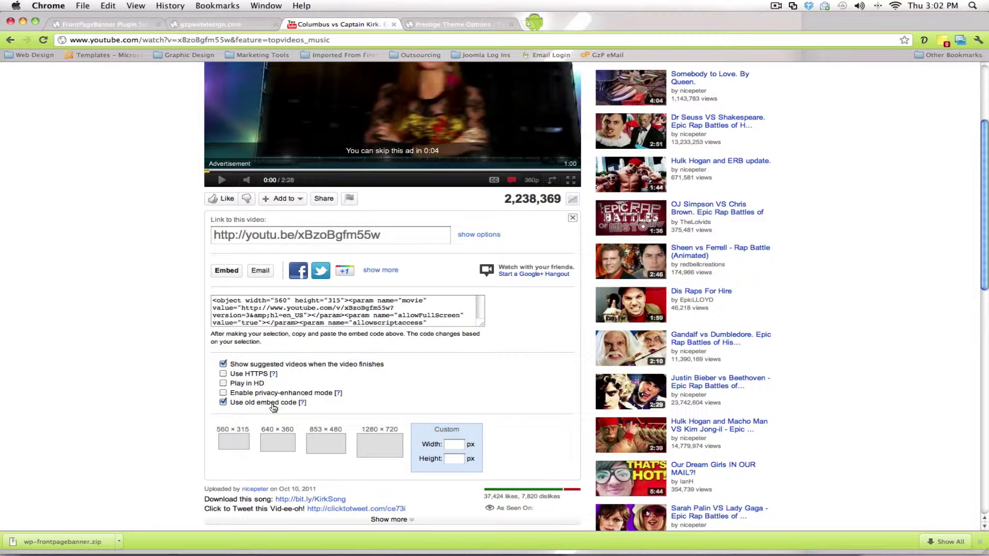
pyautogui.click(447, 443)
pyautogui.write('900')
pyautogui.click(461, 458)
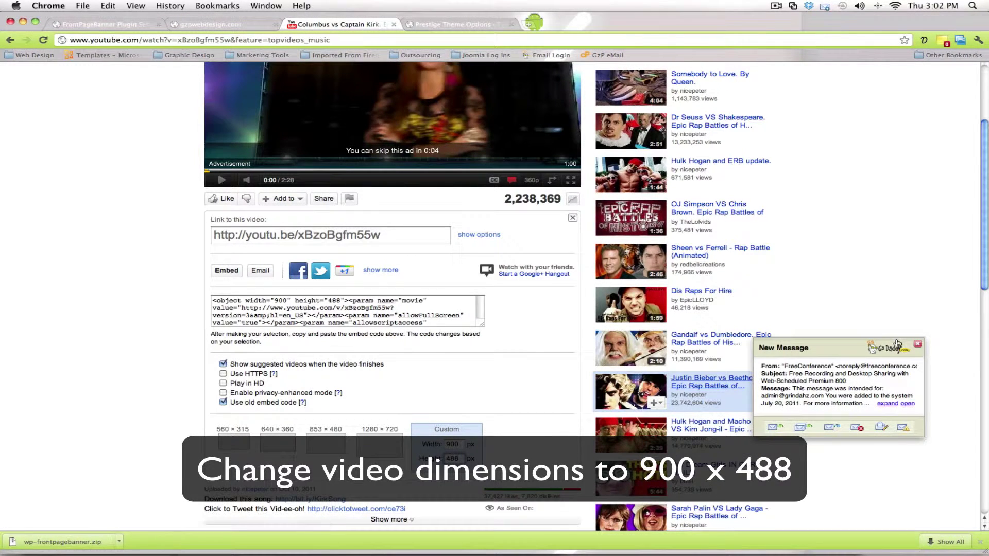
pyautogui.click(917, 344)
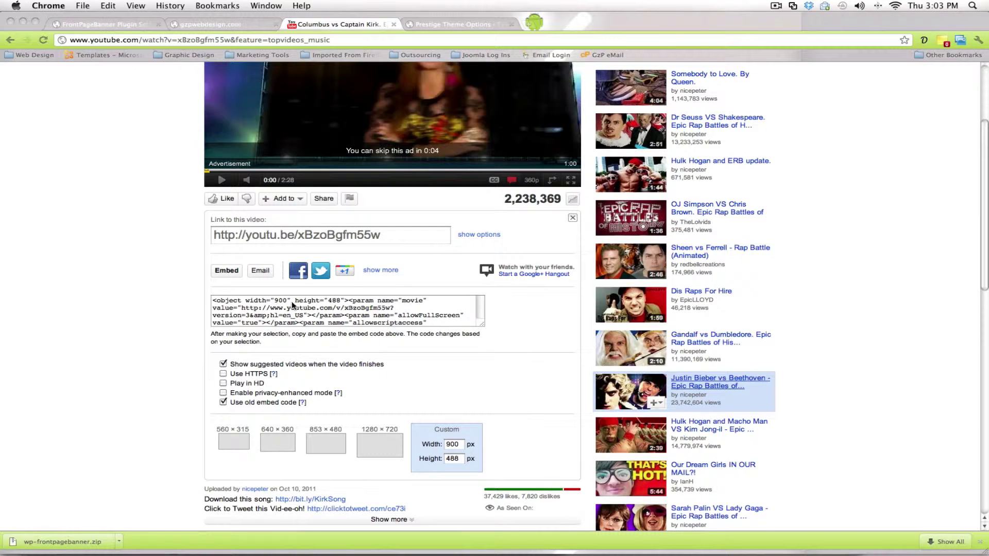
# Copy the whole embed code and return to the FrontPageBanner settings page.
pyautogui.click(337, 306)
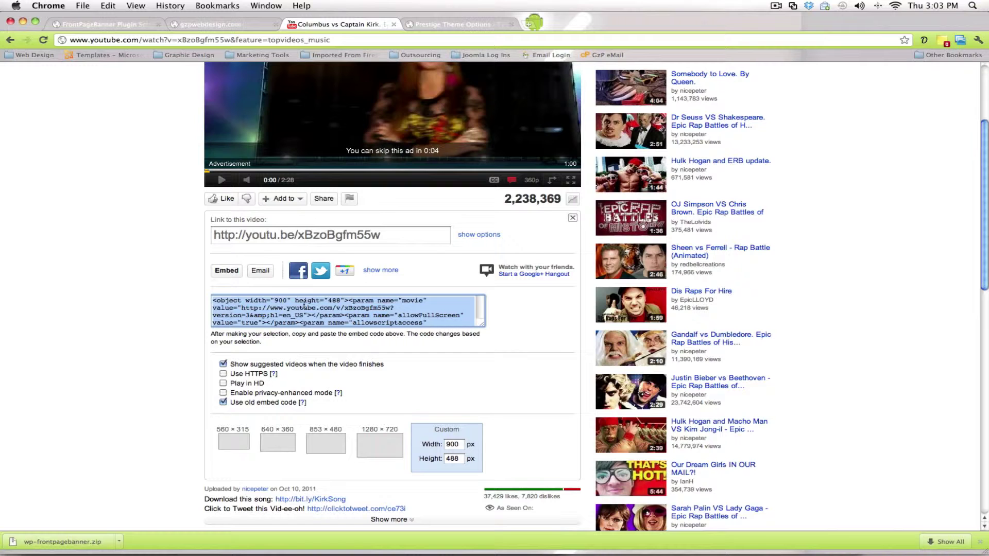
pyautogui.rightClick(278, 309)
pyautogui.click(302, 346)
pyautogui.click(98, 26)
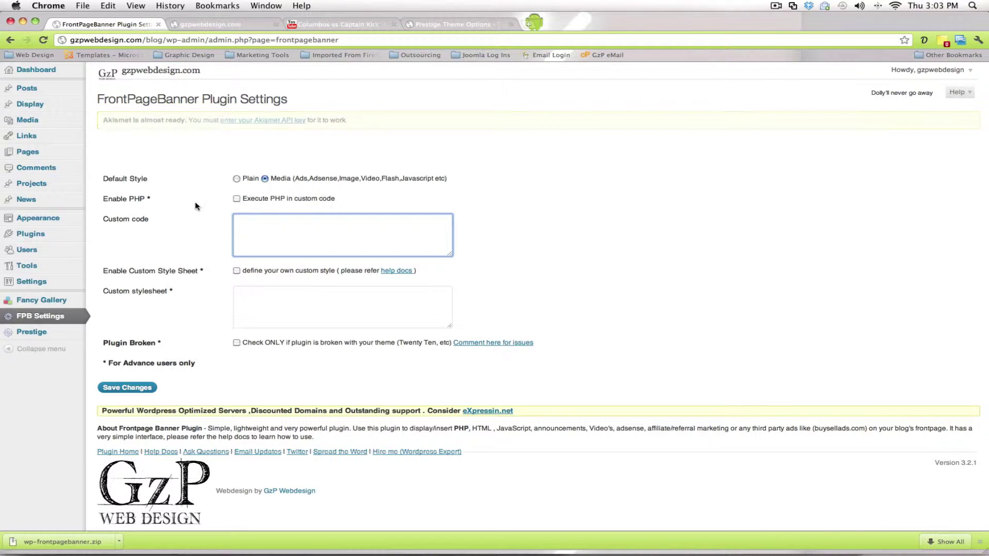
# Paste the 900×488 YouTube object code into the Custom code field and save the settings.
pyautogui.click(259, 228)
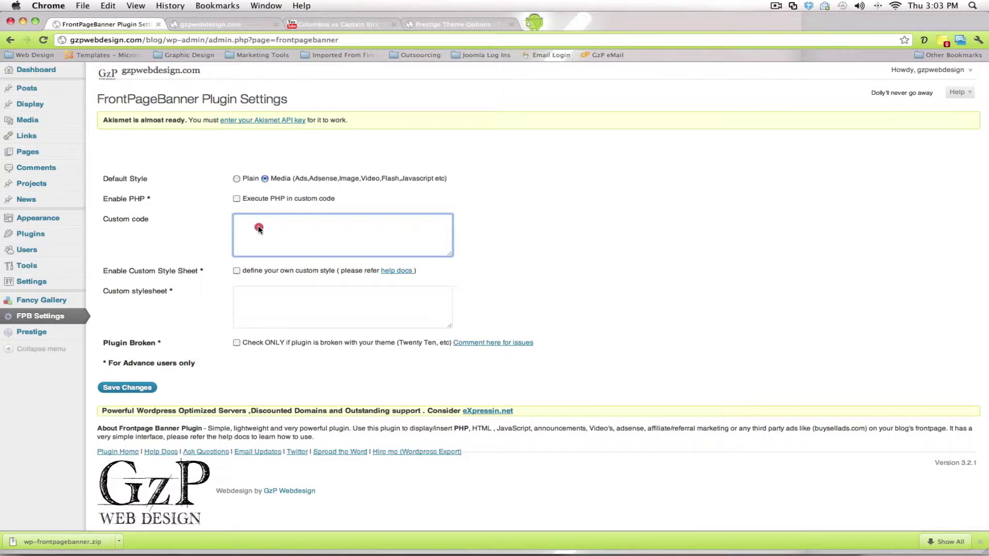
pyautogui.rightClick(258, 229)
pyautogui.click(292, 276)
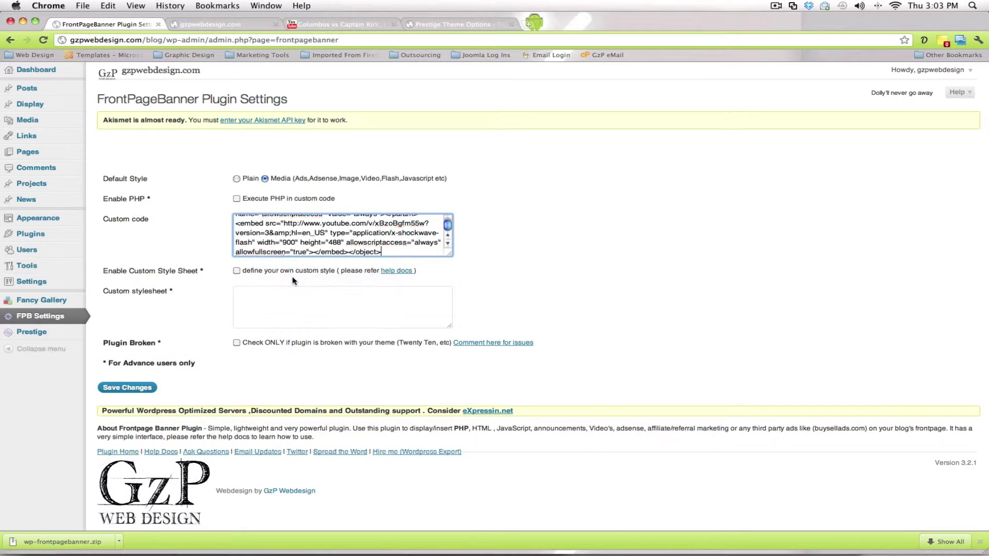
pyautogui.scroll(3, 288, 252)
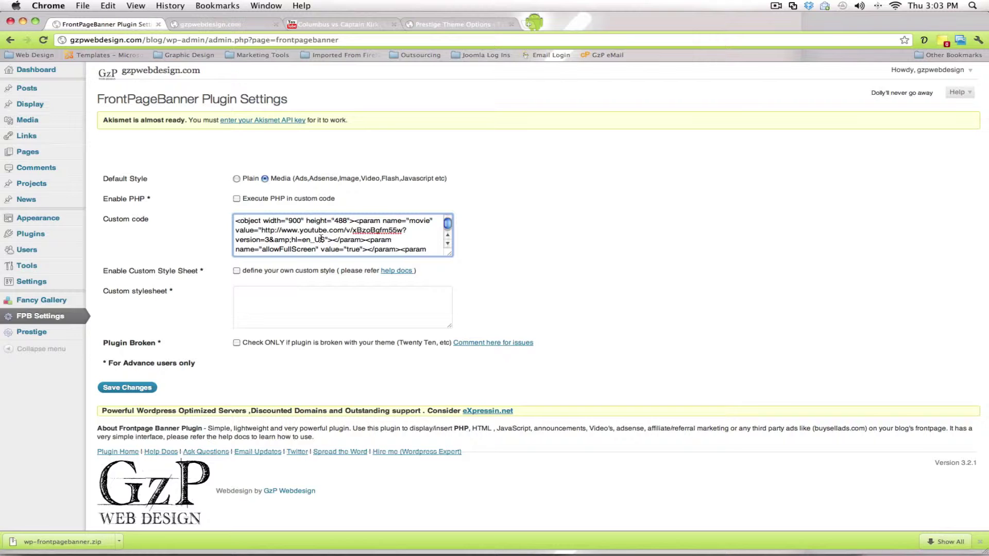
pyautogui.click(136, 388)
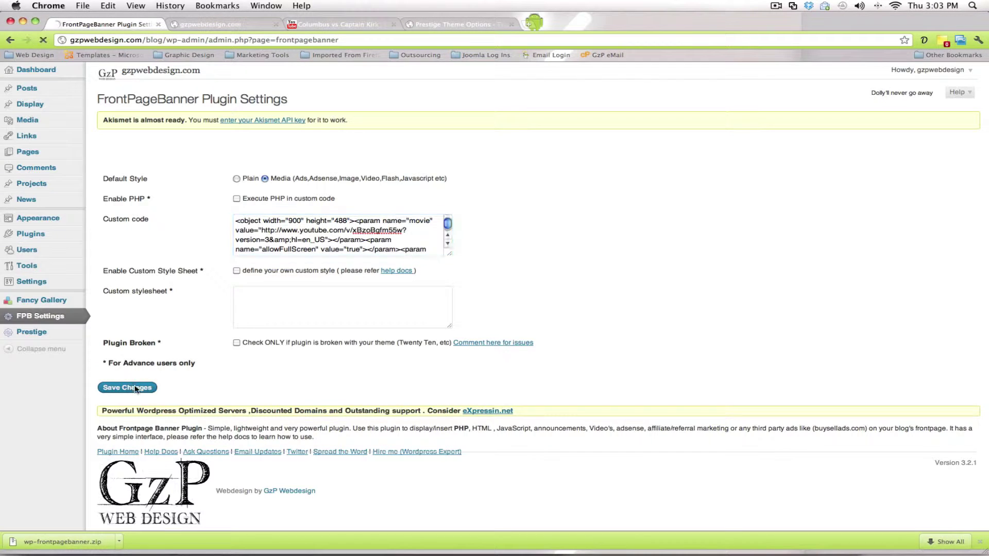
# Reload the gzpwebdesign.com homepage to view the new video, then return to the plugin settings.
pyautogui.click(202, 26)
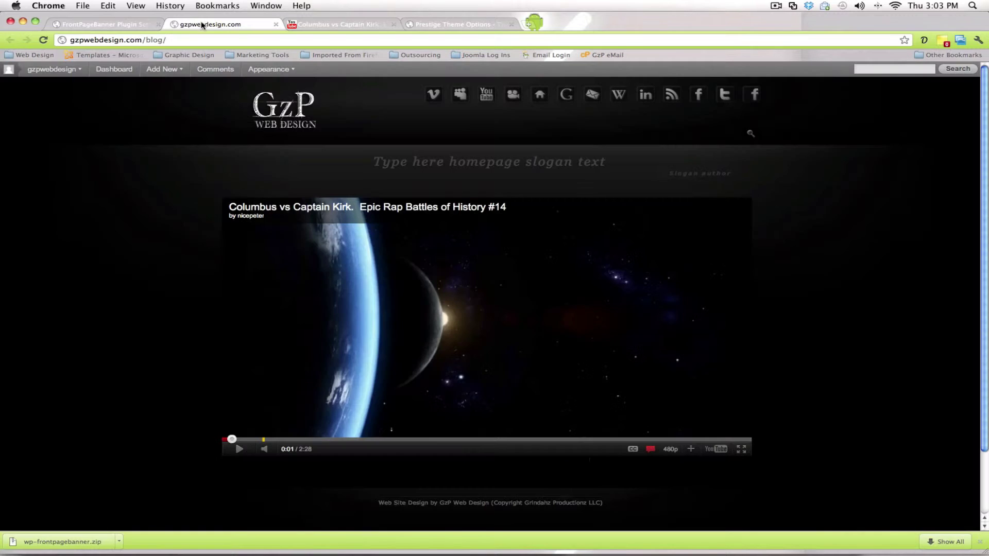
pyautogui.click(43, 41)
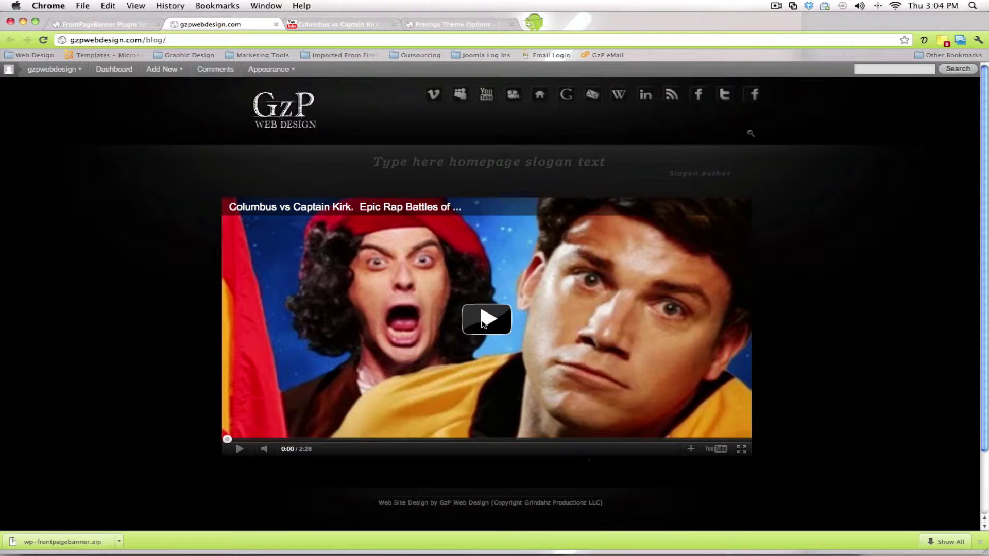
pyautogui.click(102, 28)
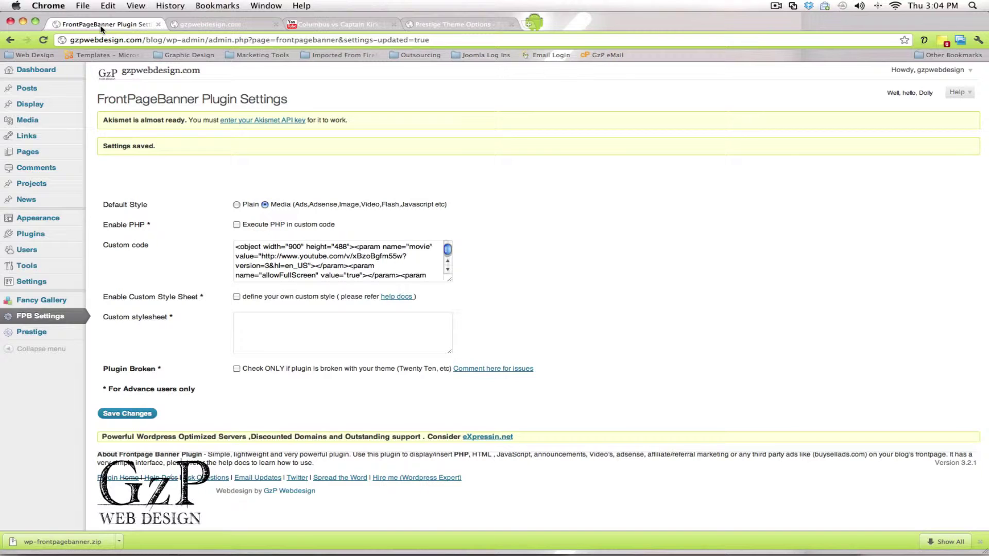
# Bring the JD-code-editing-info.docx notes forward in Microsoft Word from the Dock.
pyautogui.click(272, 256)
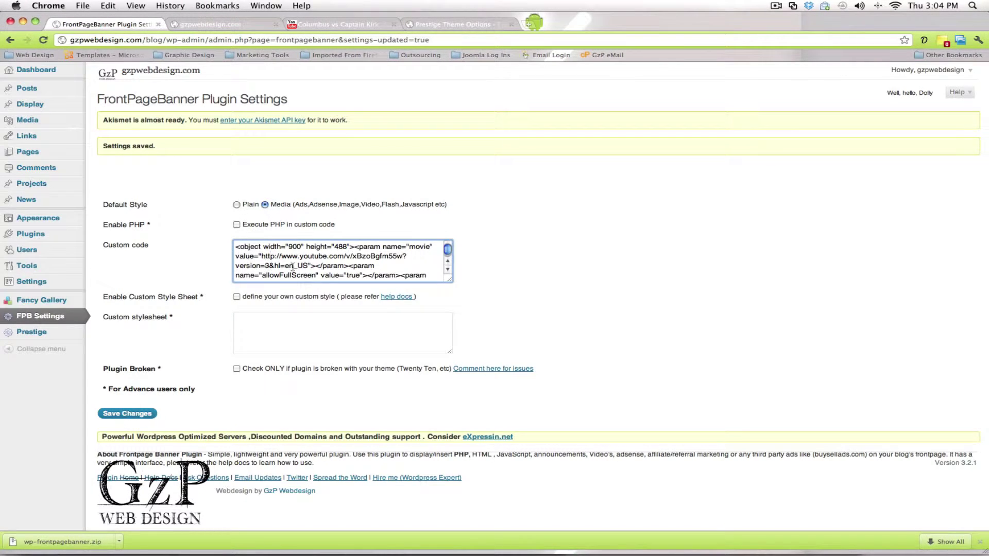
pyautogui.moveTo(406, 554)
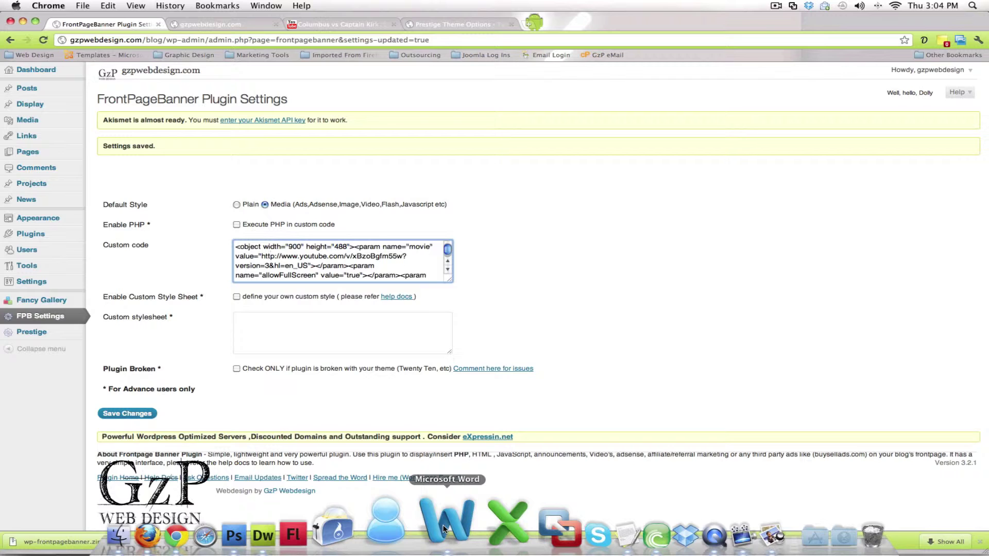
pyautogui.click(444, 528)
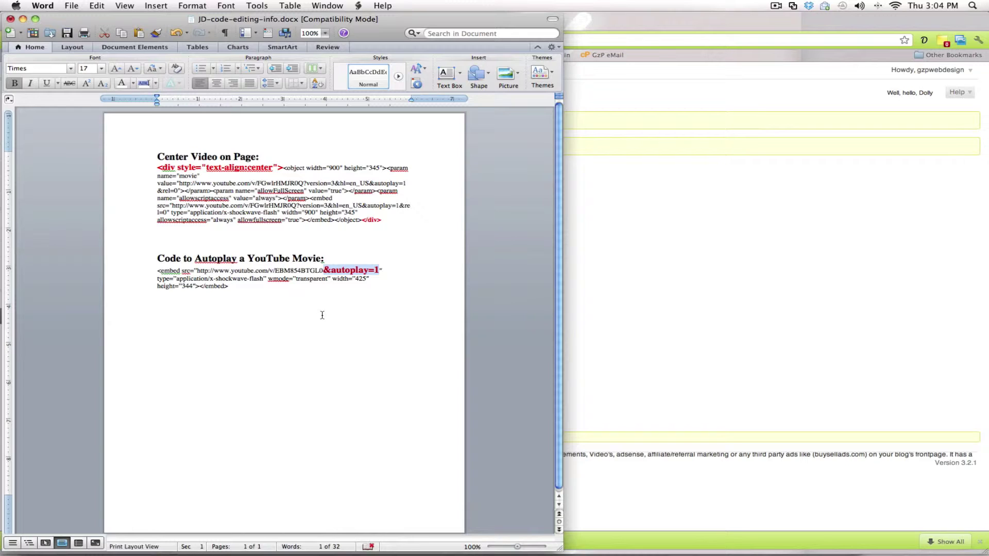
pyautogui.click(140, 259)
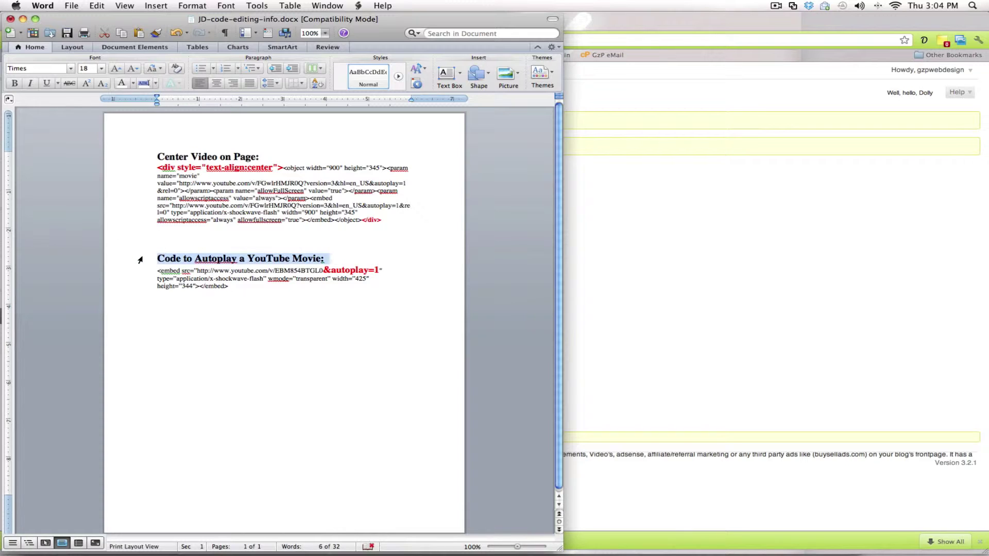
pyautogui.click(263, 308)
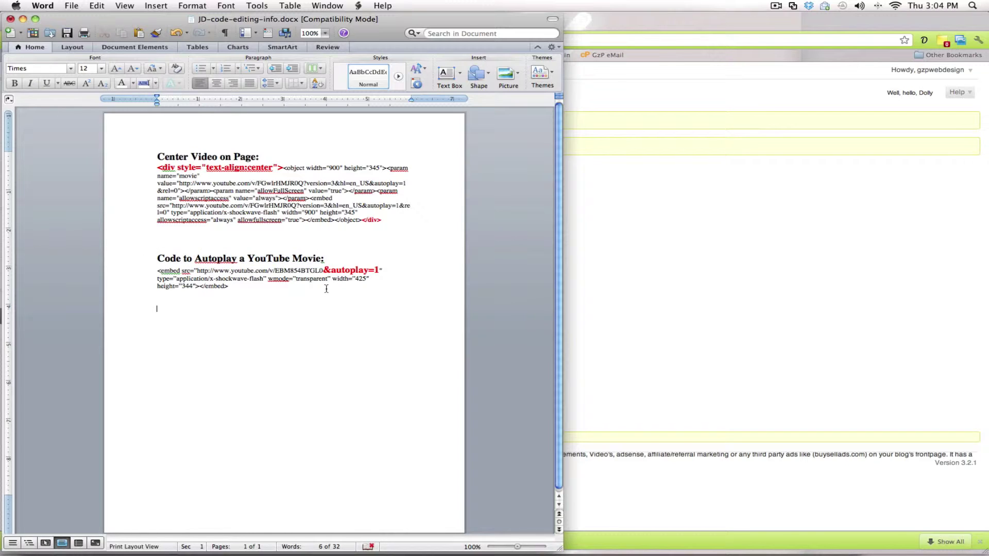
pyautogui.click(325, 272)
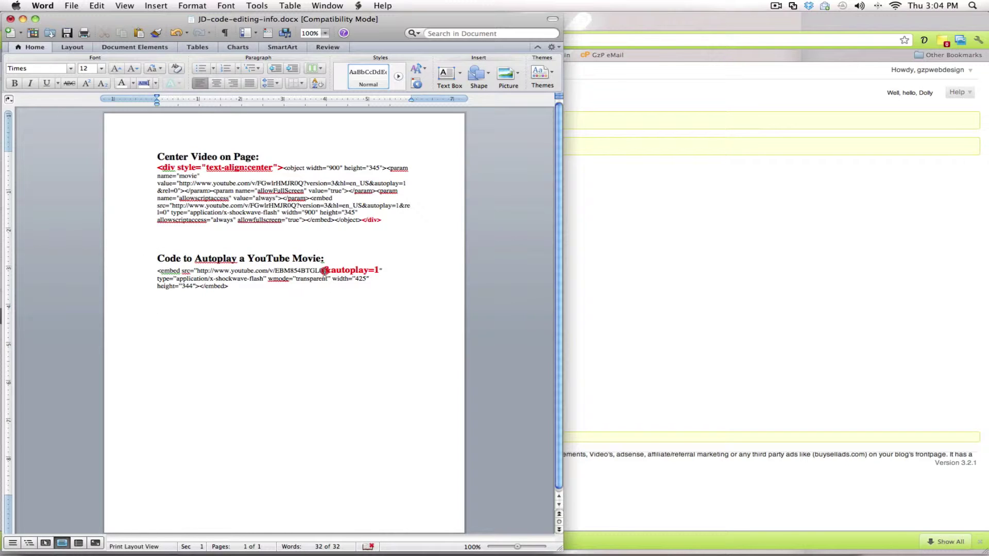